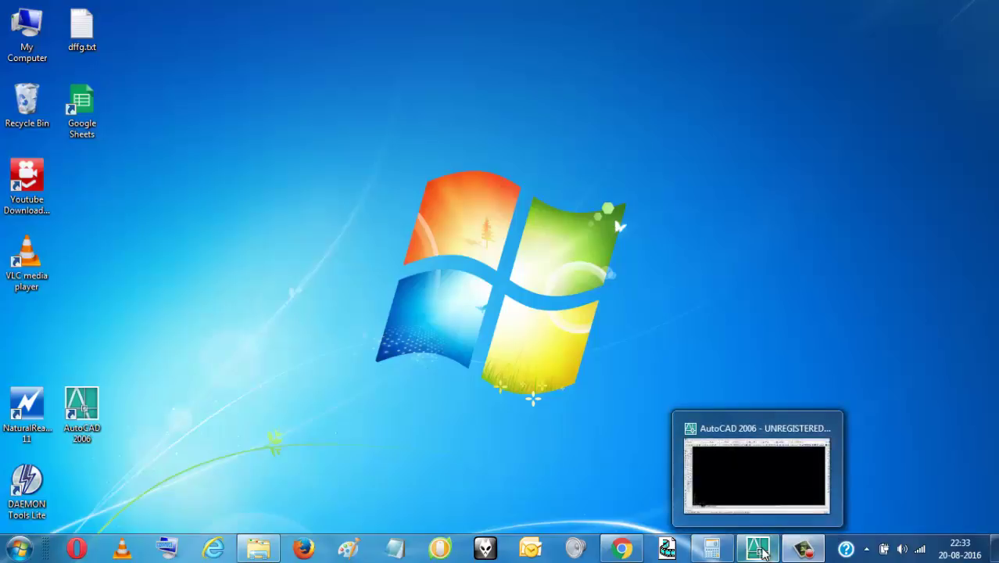
Restore the AutoCAD 2006 window from the Windows 7 taskbar.
click(748, 545)
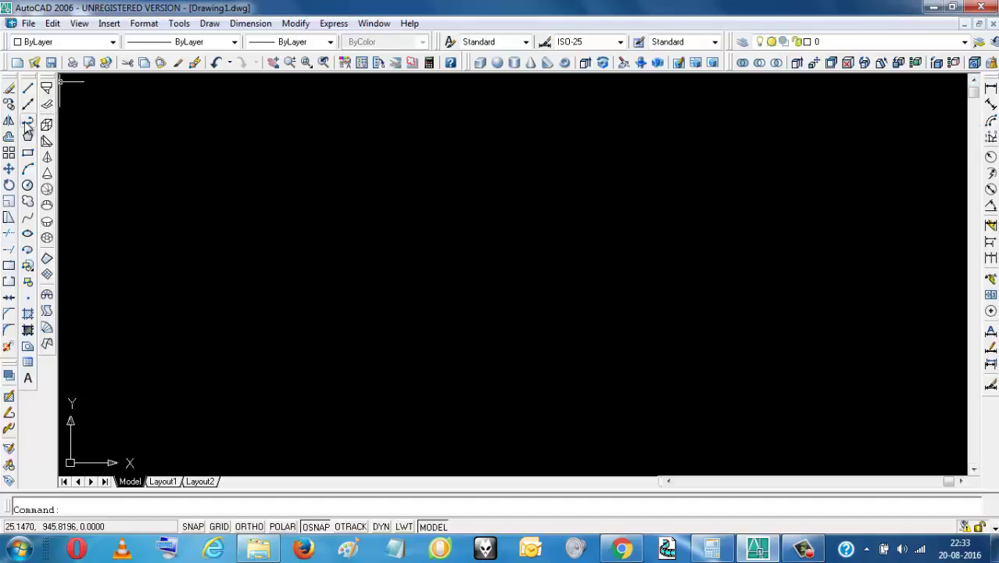
Float the Surfaces toolbar, then re-dock it vertically at the left edge above Draw.
right_click(47, 84)
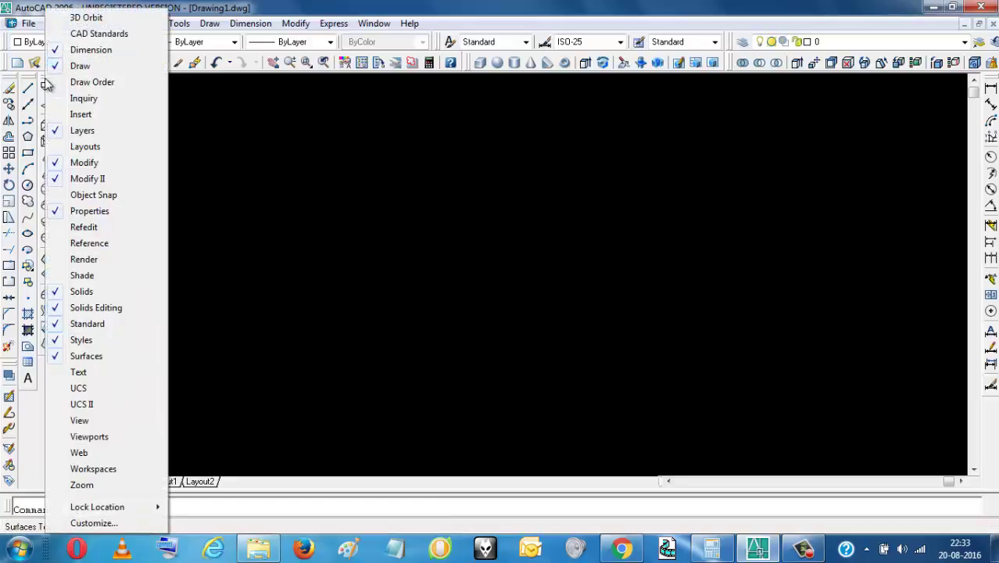
click(225, 12)
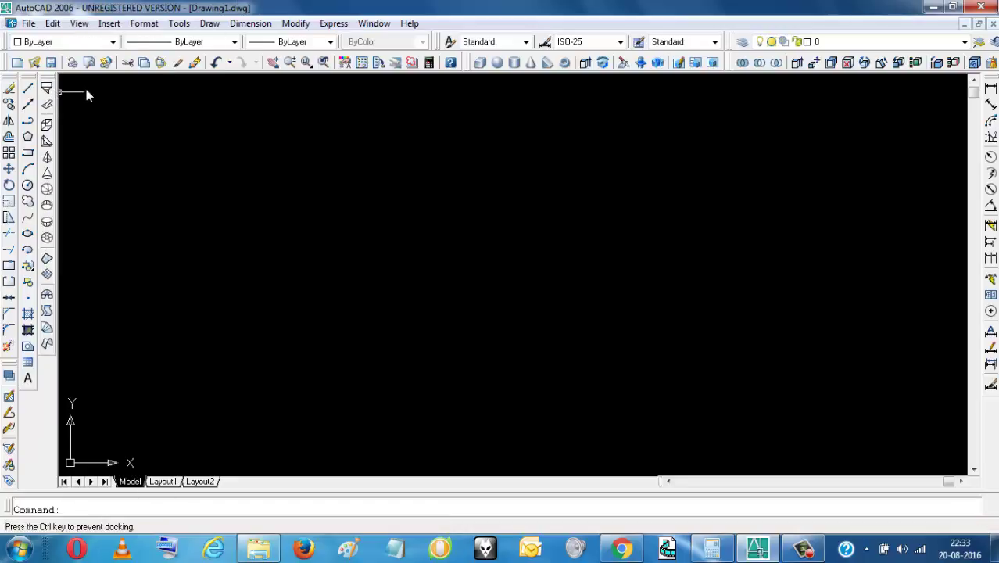
drag(260, 143, 261, 141)
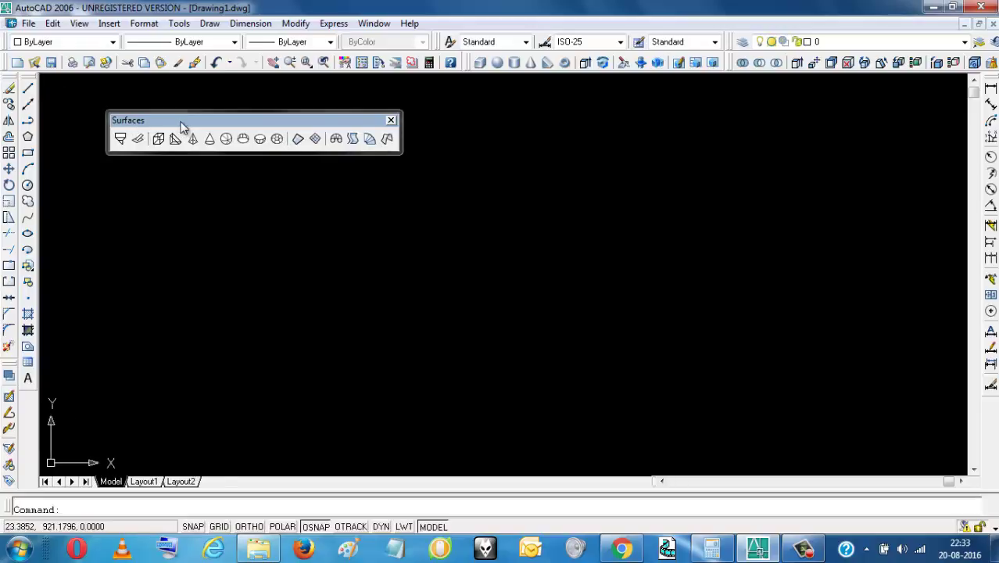
drag(180, 127, 96, 144)
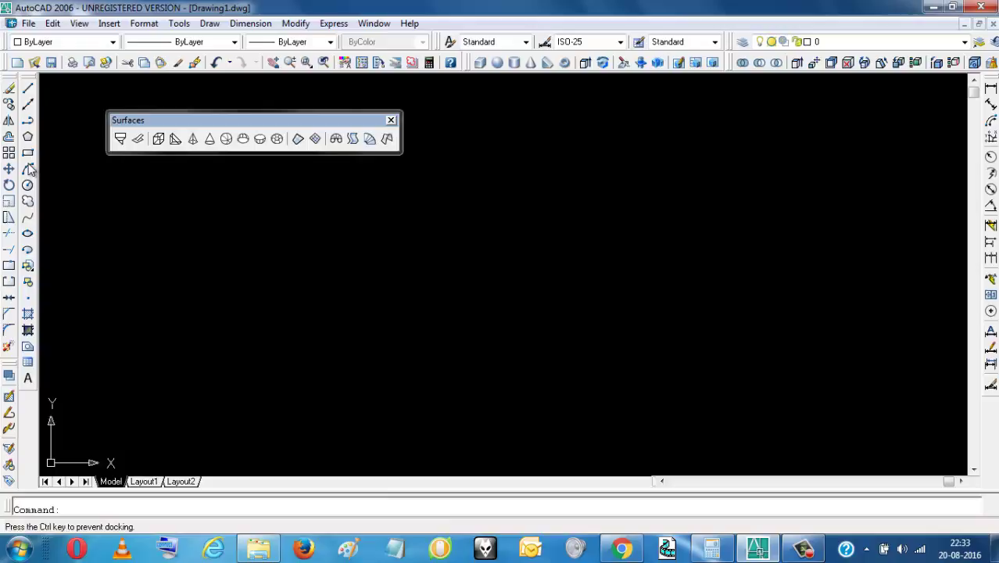
drag(28, 170, 29, 173)
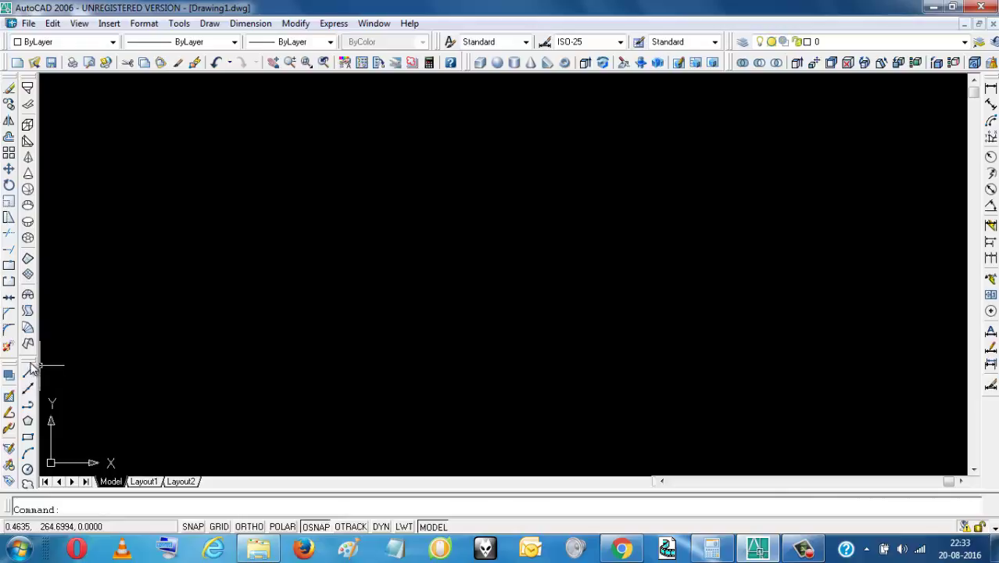
Float the Draw toolbar on the canvas, then dock it as its own left-edge column.
drag(31, 364, 48, 359)
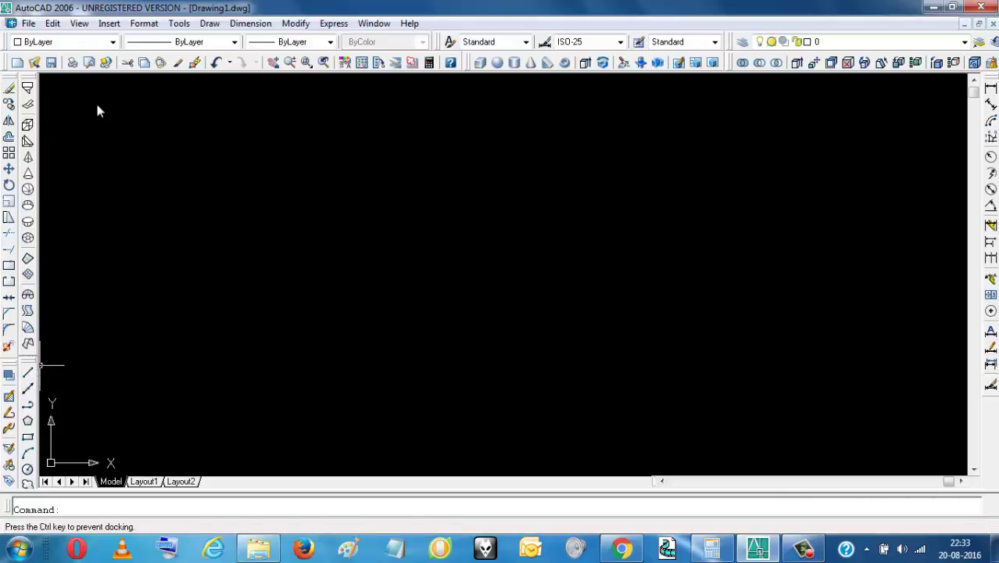
drag(97, 111, 97, 108)
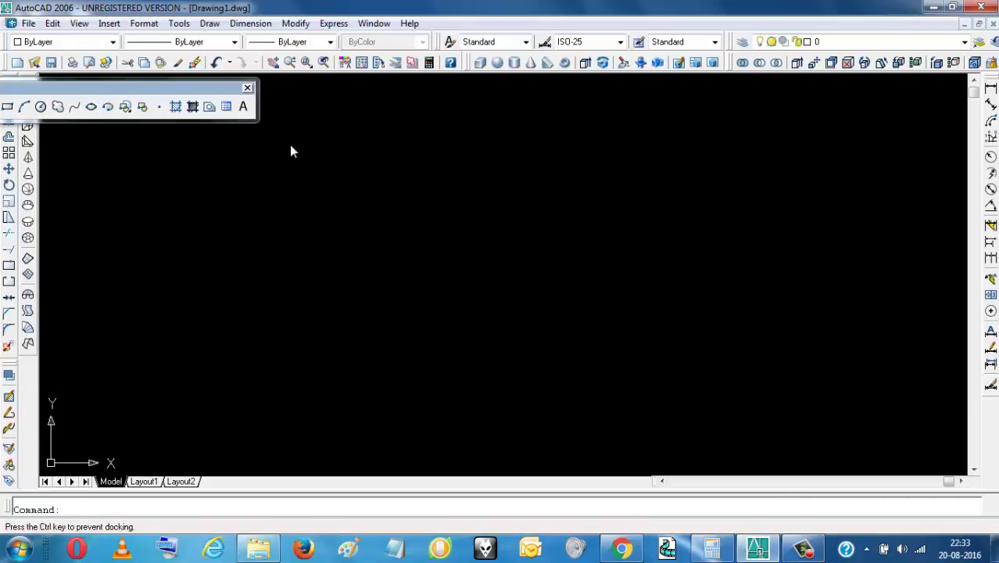
drag(289, 151, 272, 138)
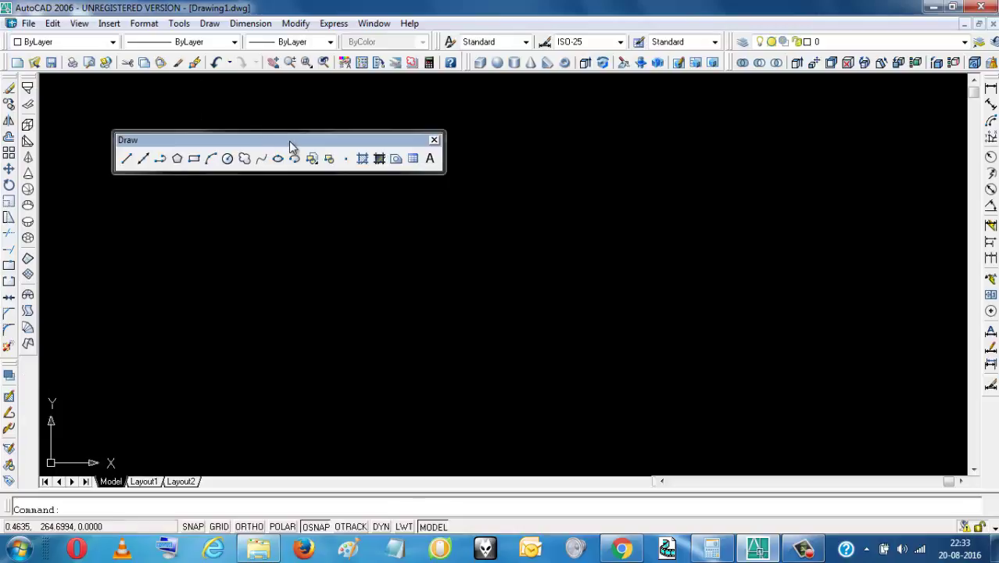
drag(156, 145, 157, 146)
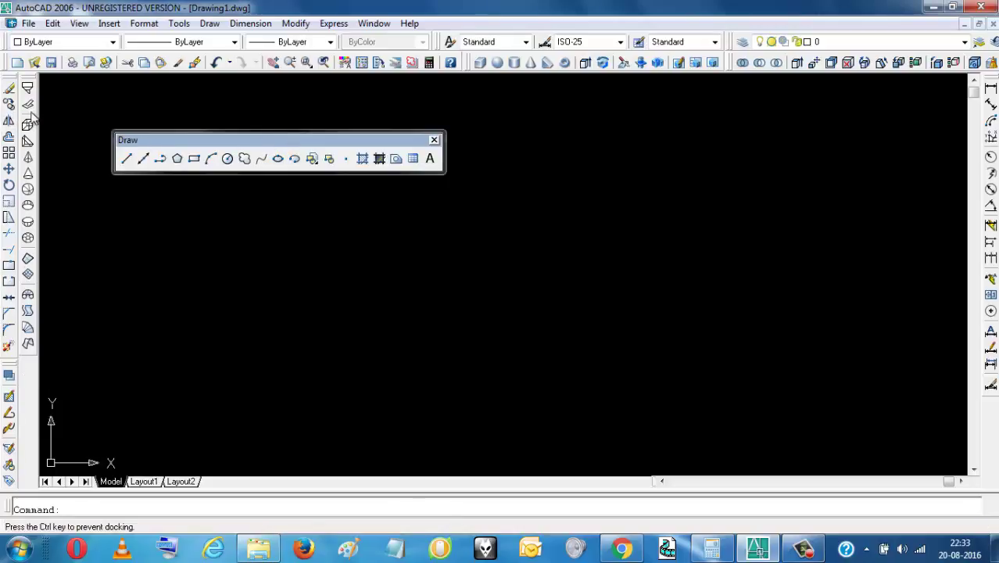
drag(28, 123, 27, 122)
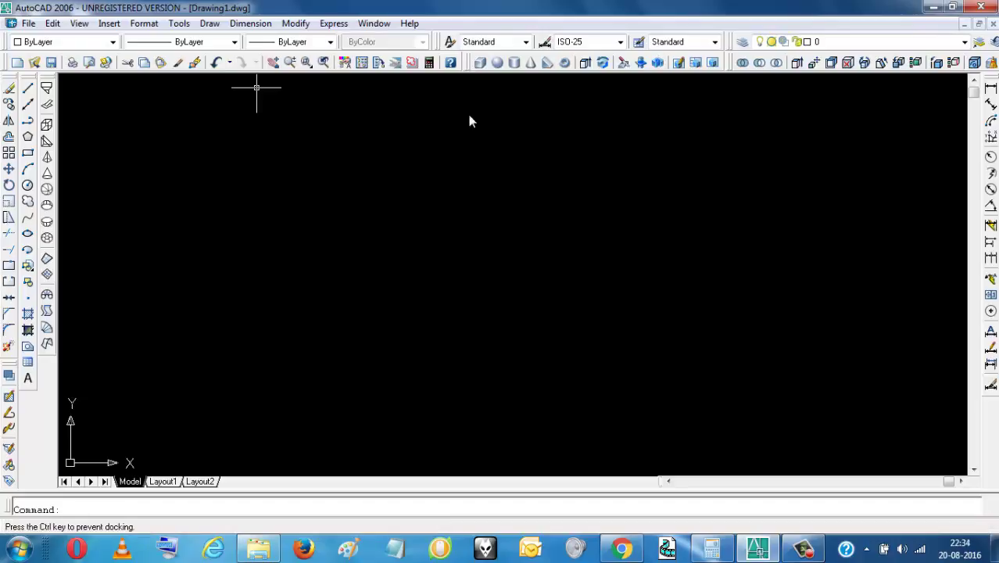
Pull the Solids and Solids Editing toolbars off the top row and close both.
drag(463, 167, 466, 163)
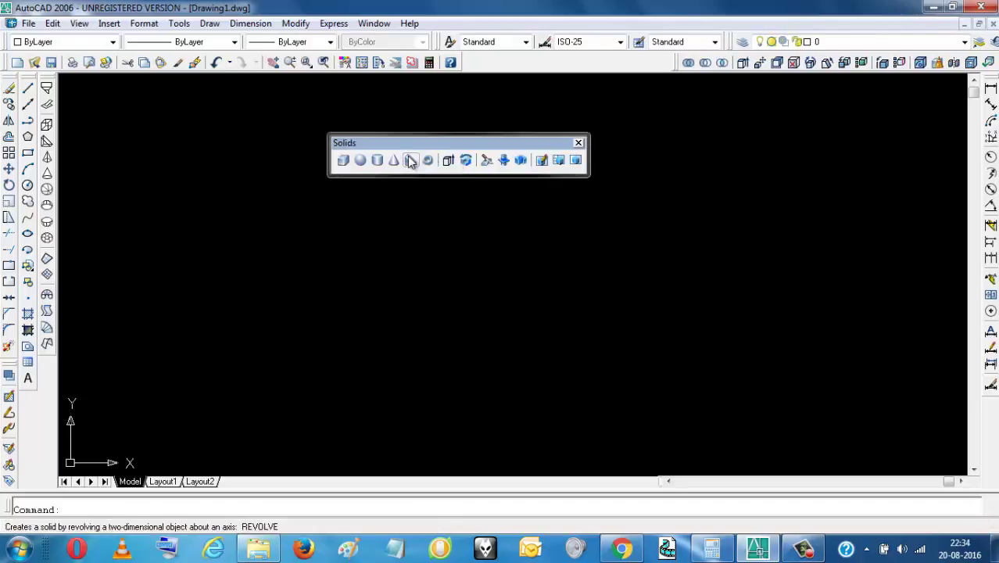
click(579, 142)
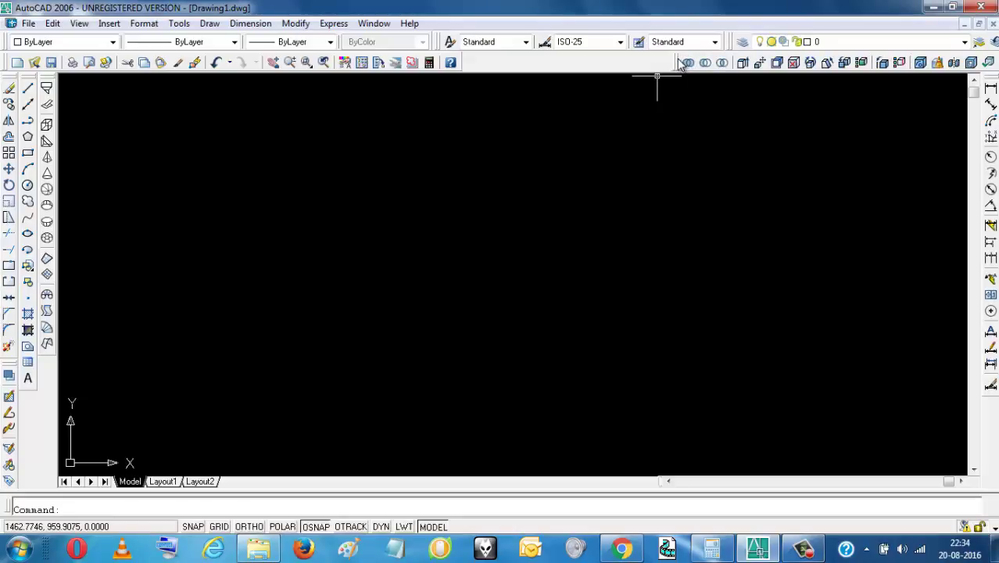
drag(678, 64, 641, 111)
drag(546, 222, 562, 183)
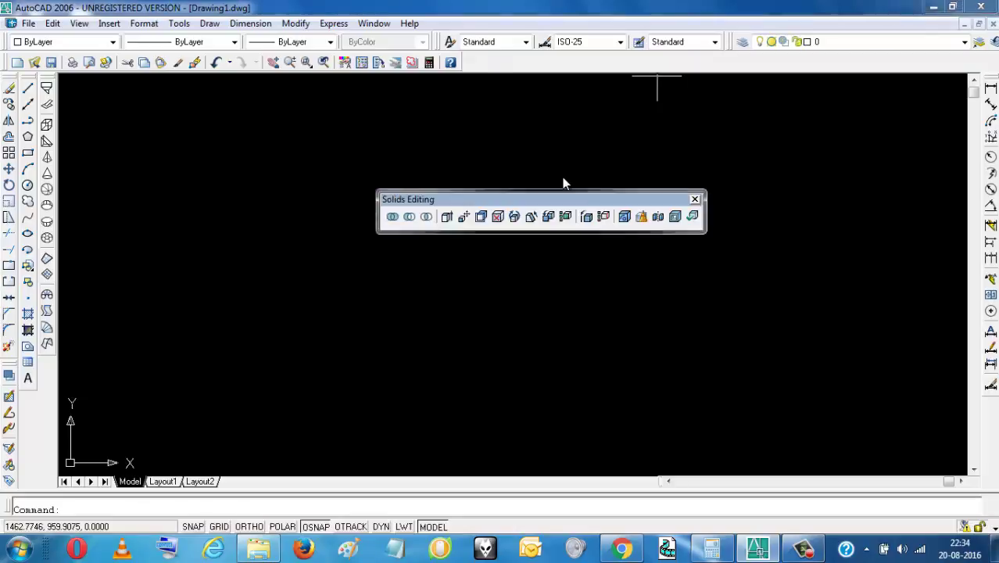
click(695, 200)
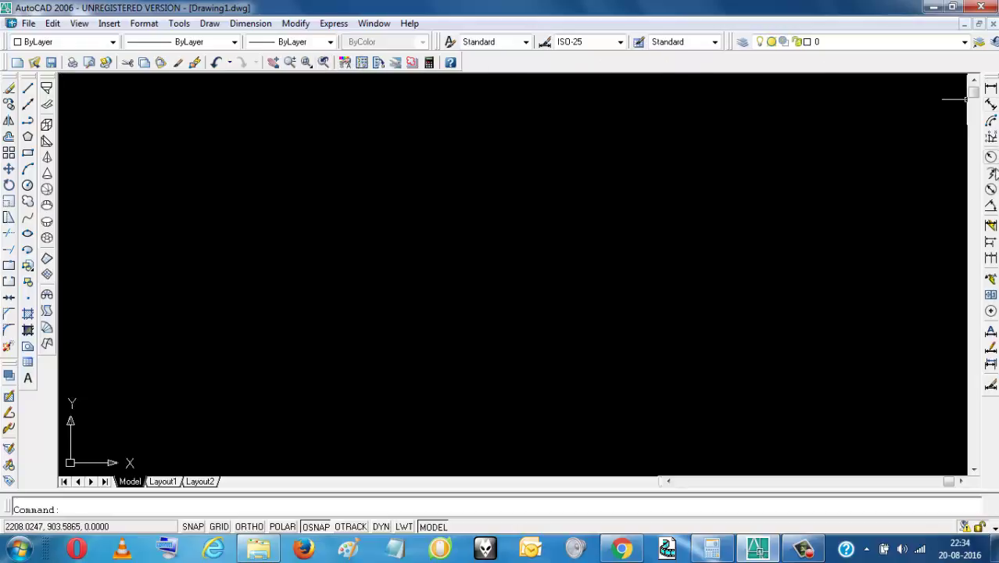
Move the Dimension toolbar from the right edge into the top toolbar row.
drag(991, 86, 971, 91)
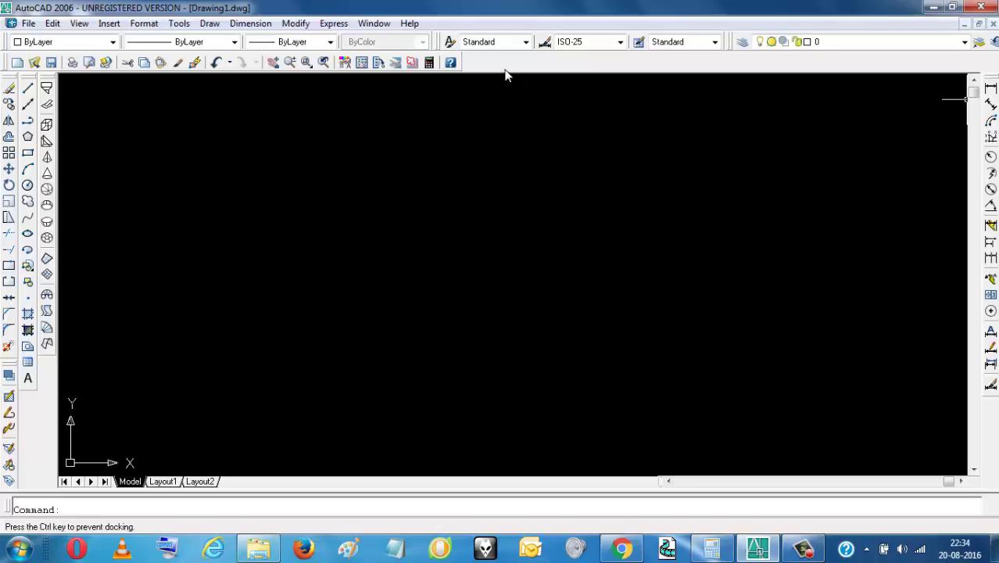
drag(504, 71, 509, 74)
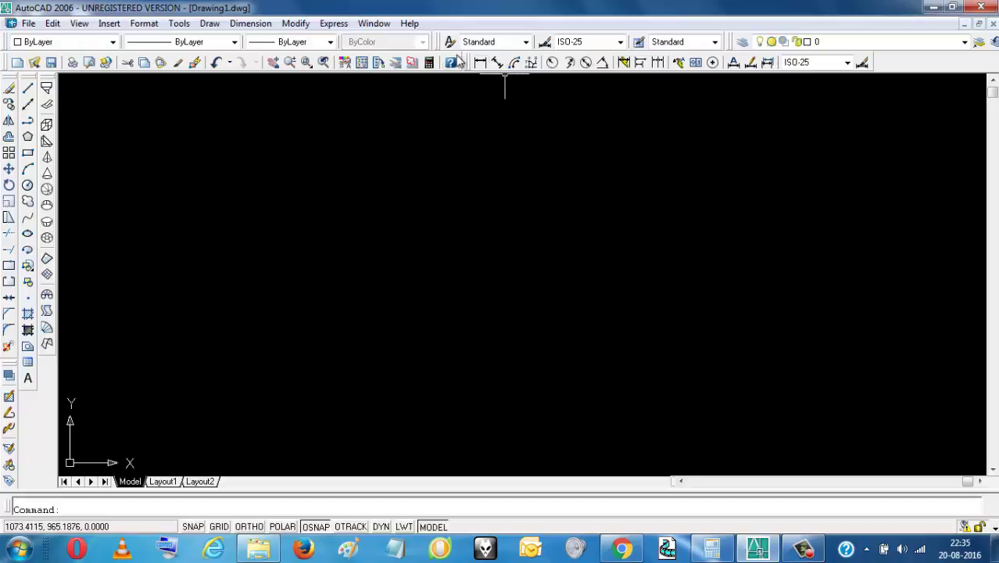
right_click(27, 155)
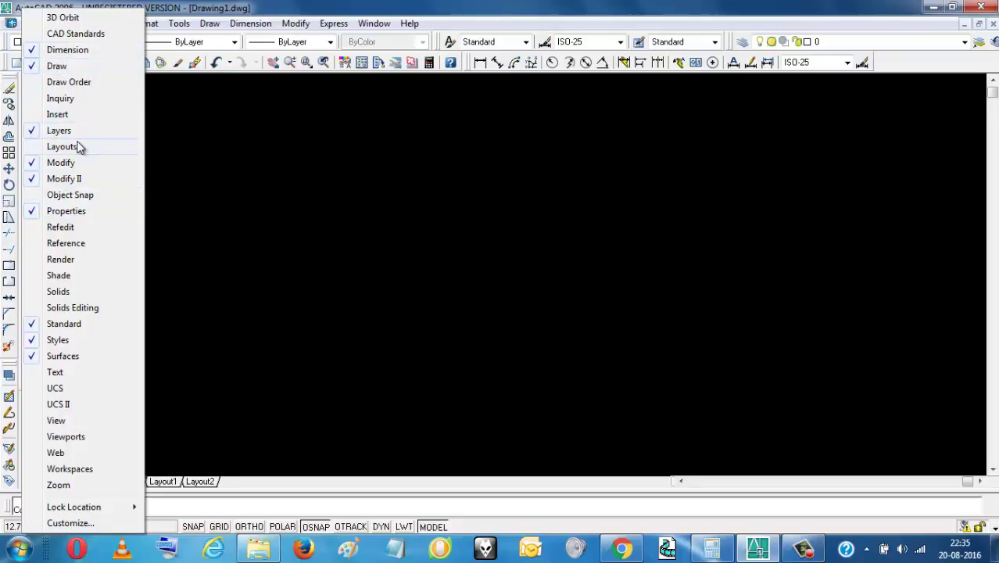
Switch off the Layers toolbar from the toolbar list.
click(499, 205)
click(493, 247)
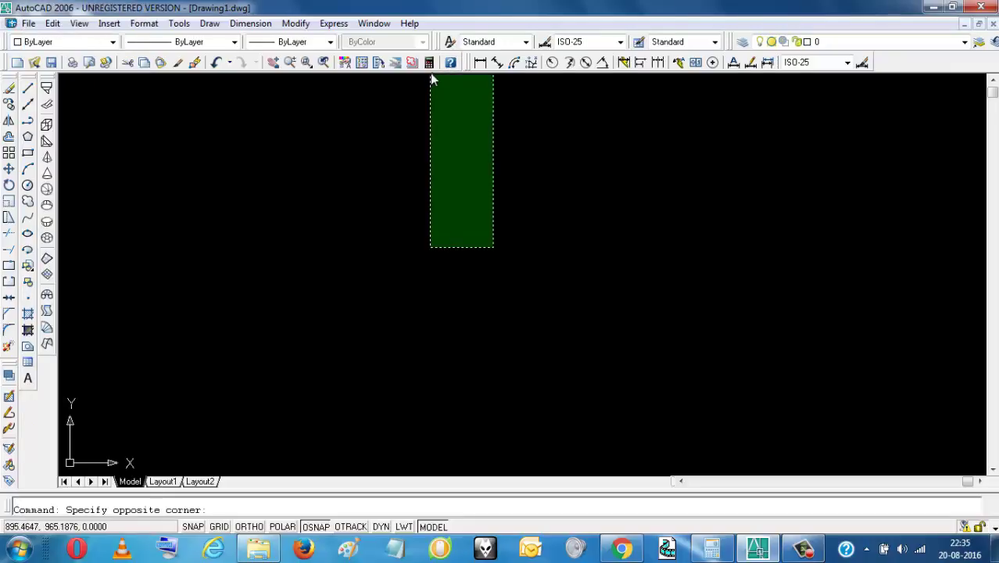
right_click(403, 65)
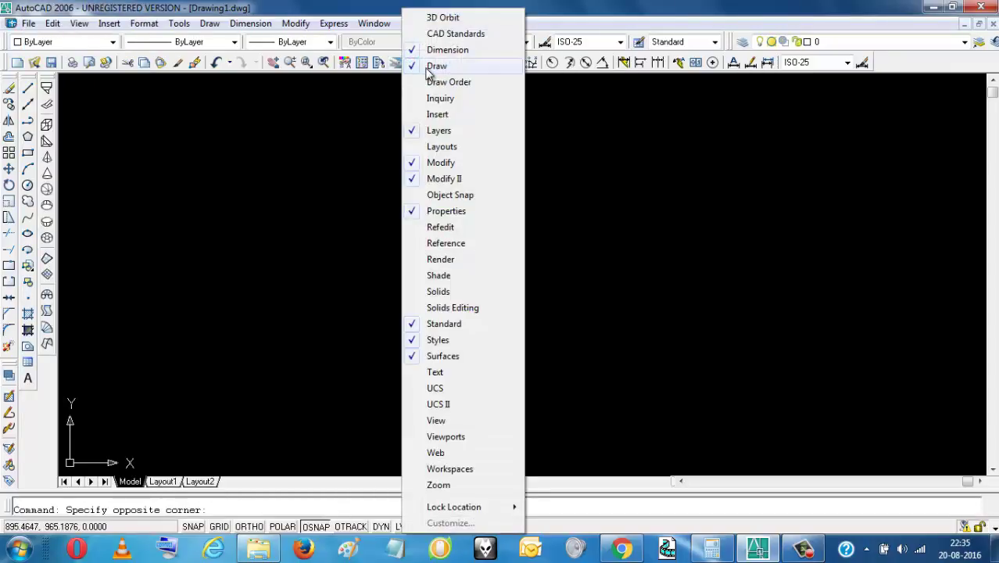
click(413, 132)
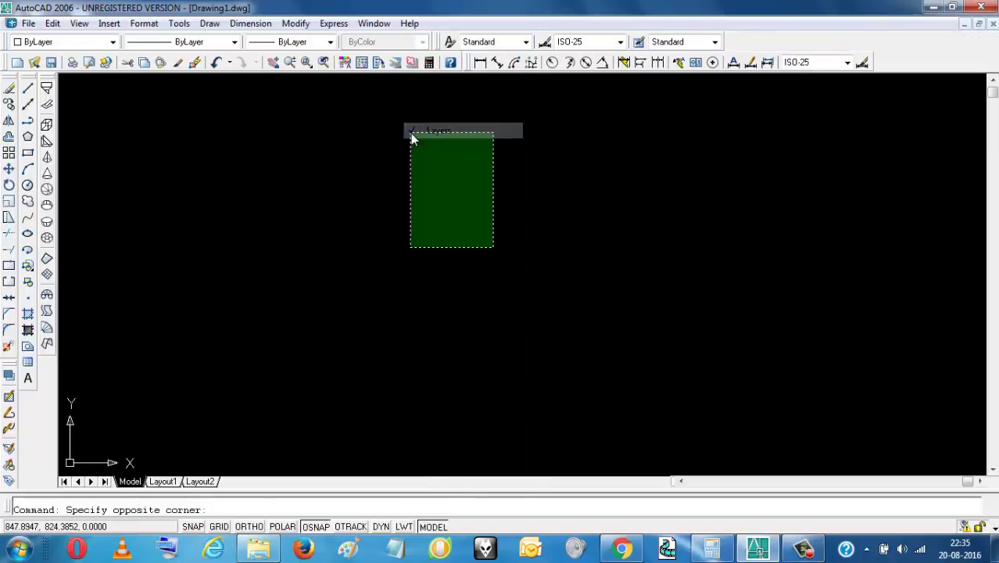
Switch the Layers toolbar back on, docked beside Styles, and end the stray selection window.
right_click(765, 45)
mouse_move(805, 50)
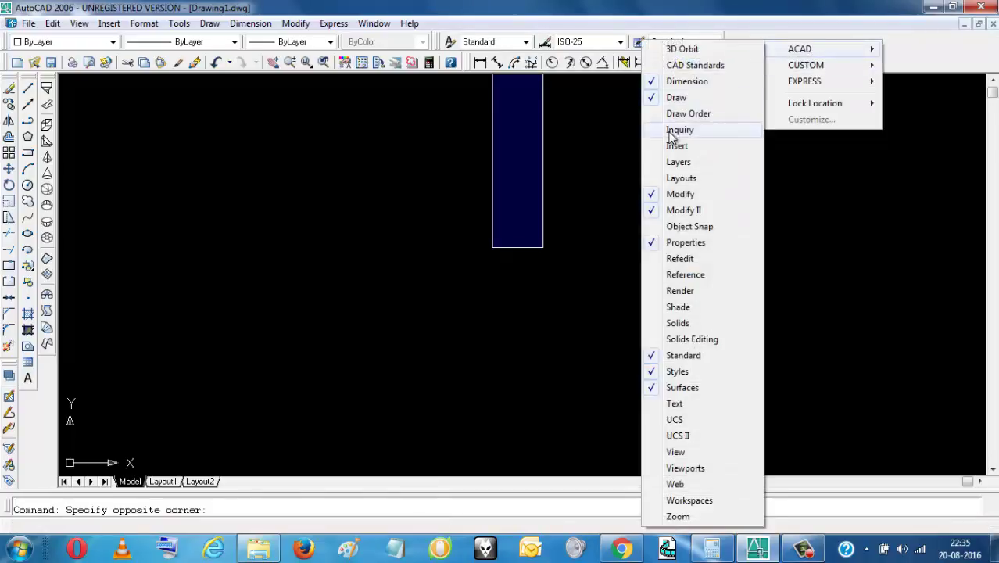
click(676, 161)
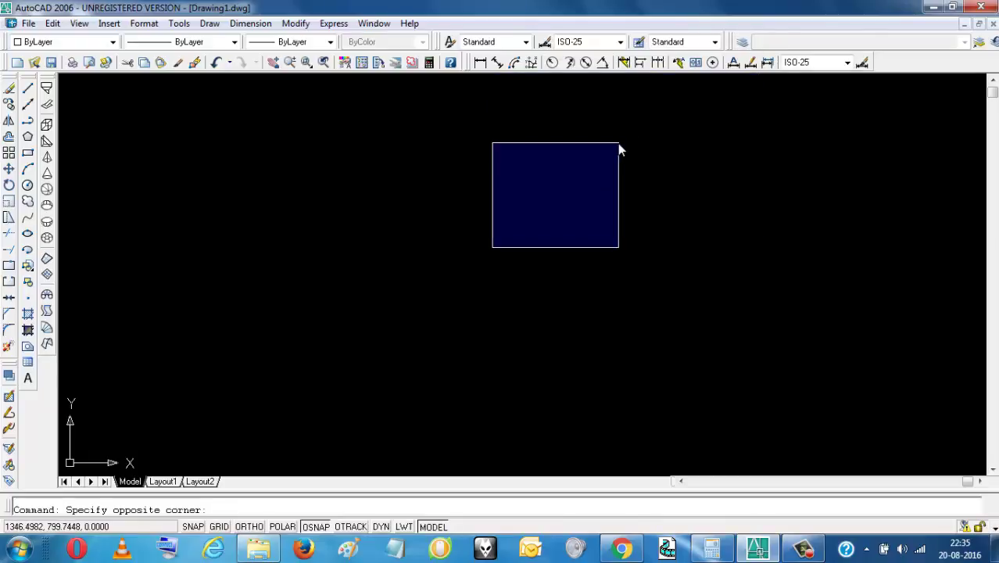
click(618, 144)
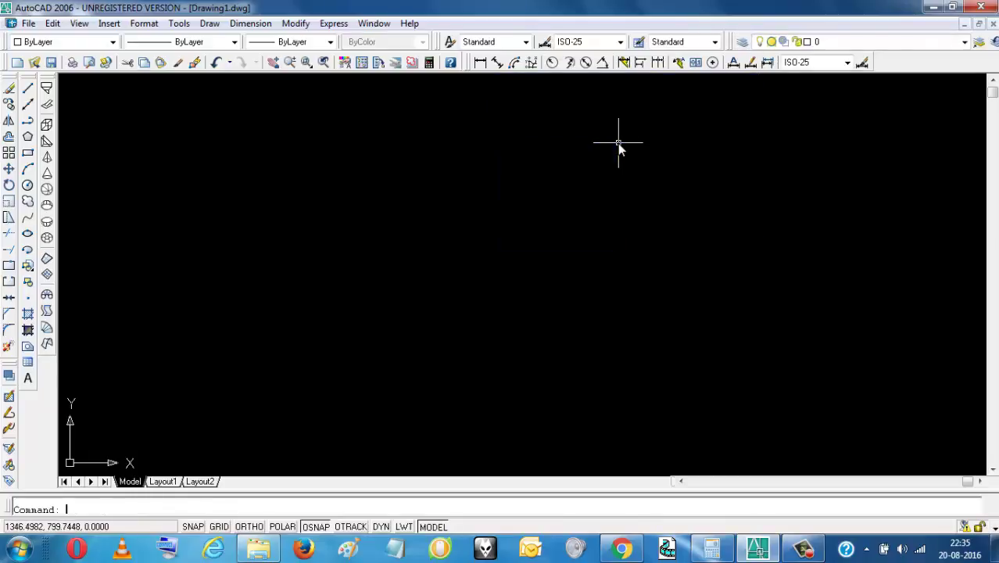
Uncheck Surfaces in the toolbar list, leaving only Modify and Draw columns at left.
right_click(442, 67)
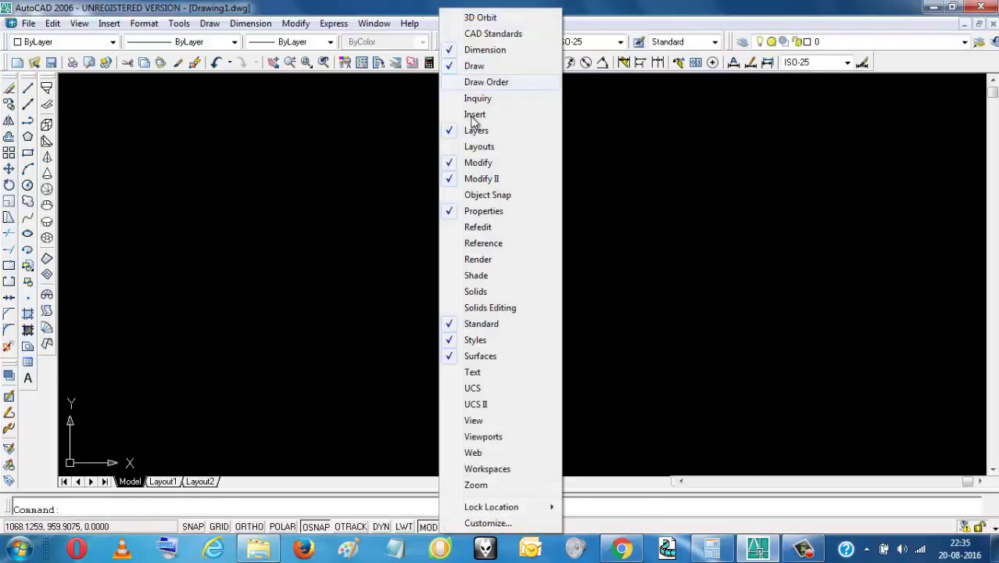
click(452, 357)
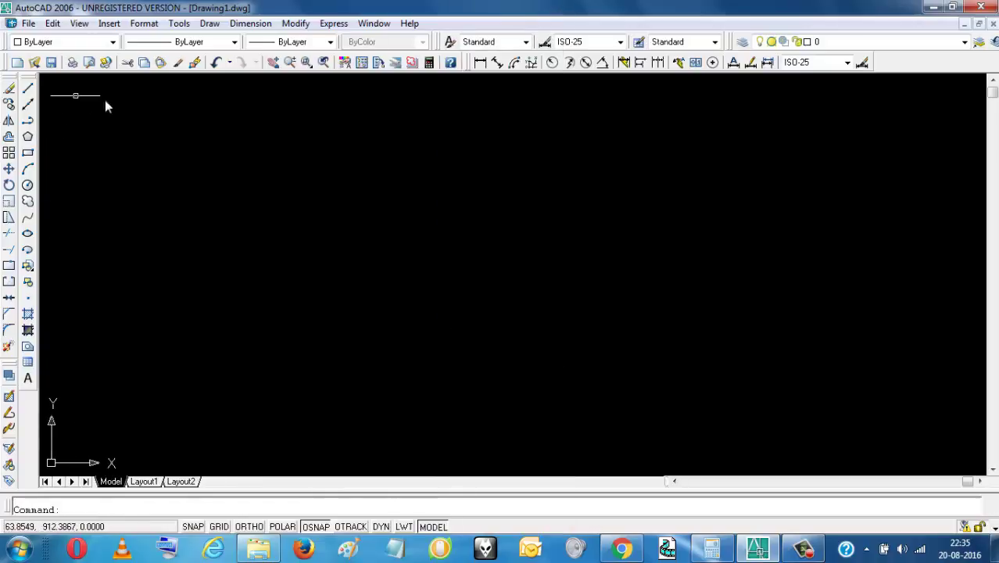
Tick Surfaces in the toolbar list so it returns as a third left column.
right_click(375, 67)
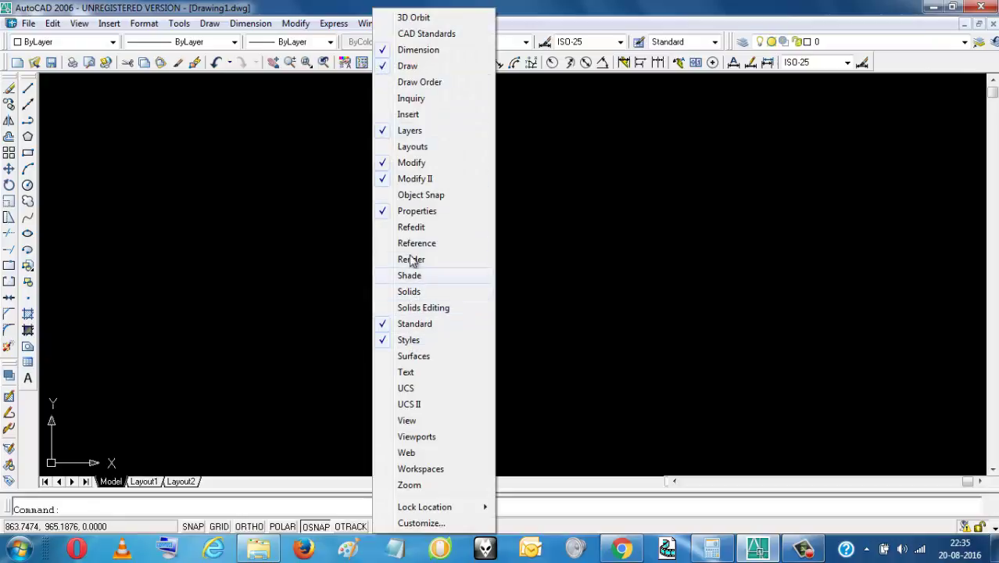
click(401, 357)
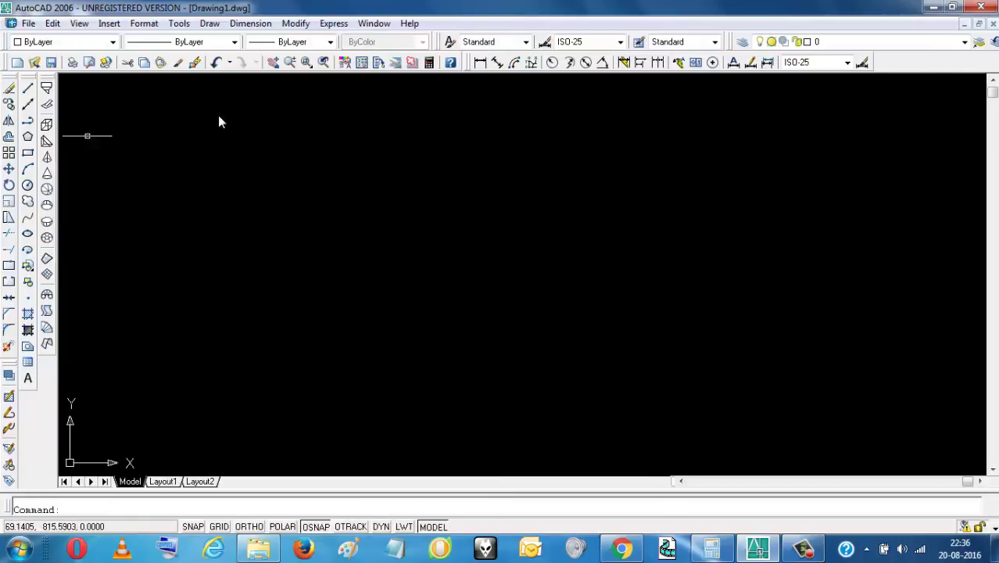
right_click(584, 62)
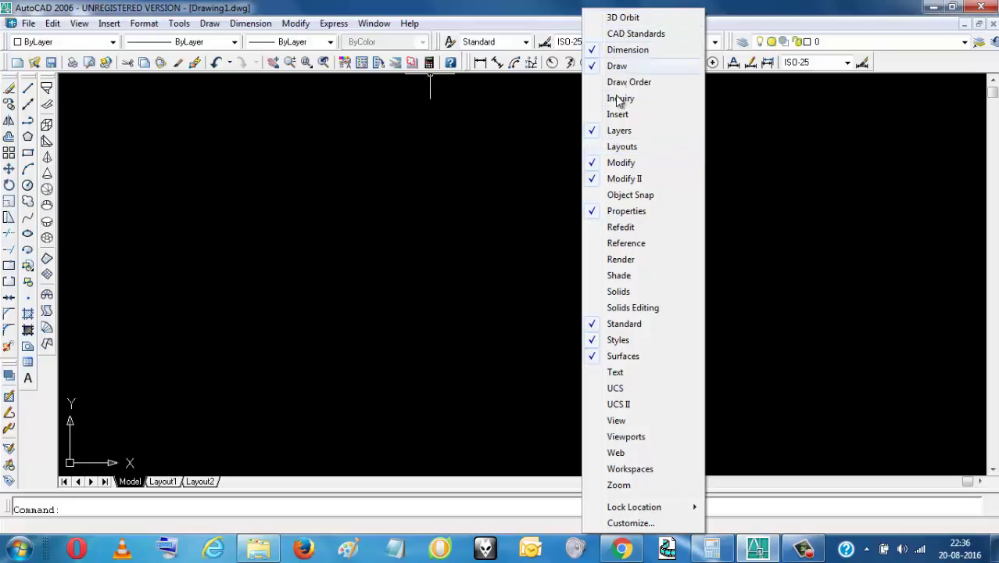
right_click(13, 124)
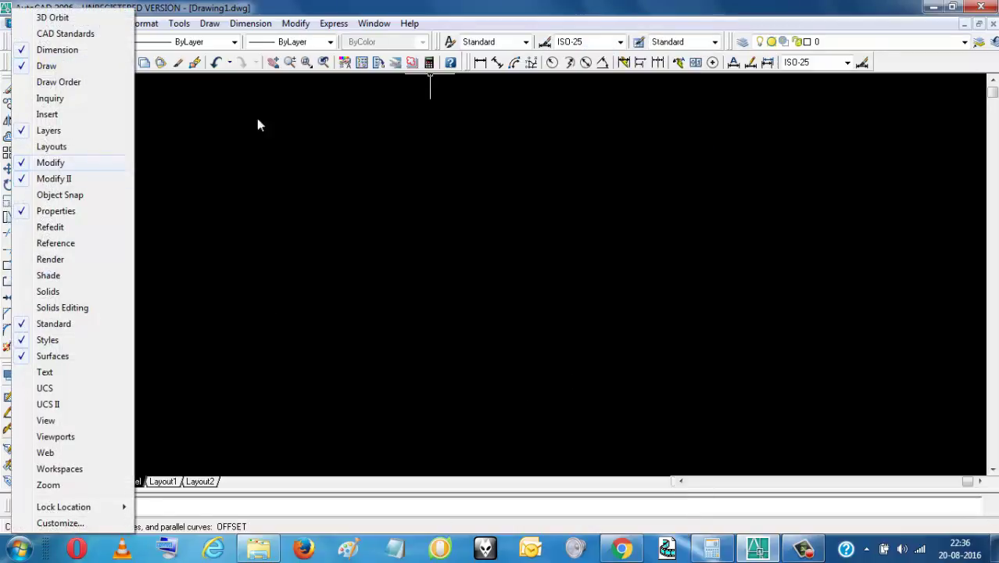
right_click(706, 67)
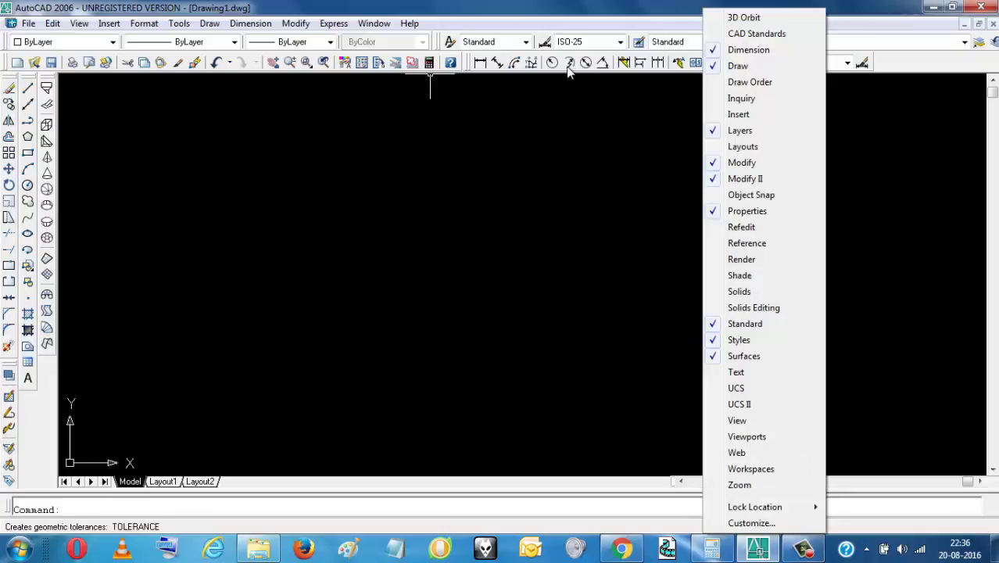
right_click(539, 66)
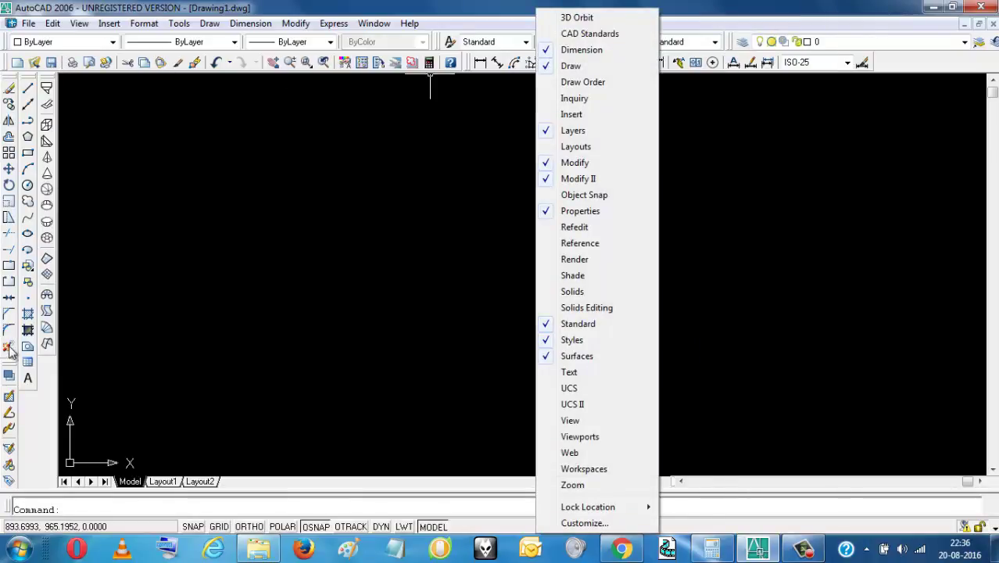
right_click(33, 444)
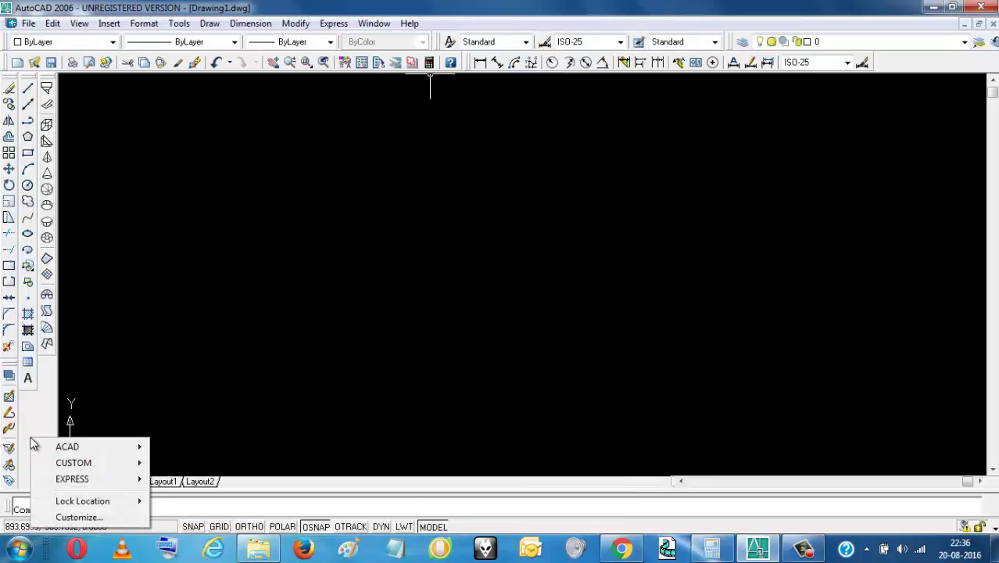
right_click(28, 304)
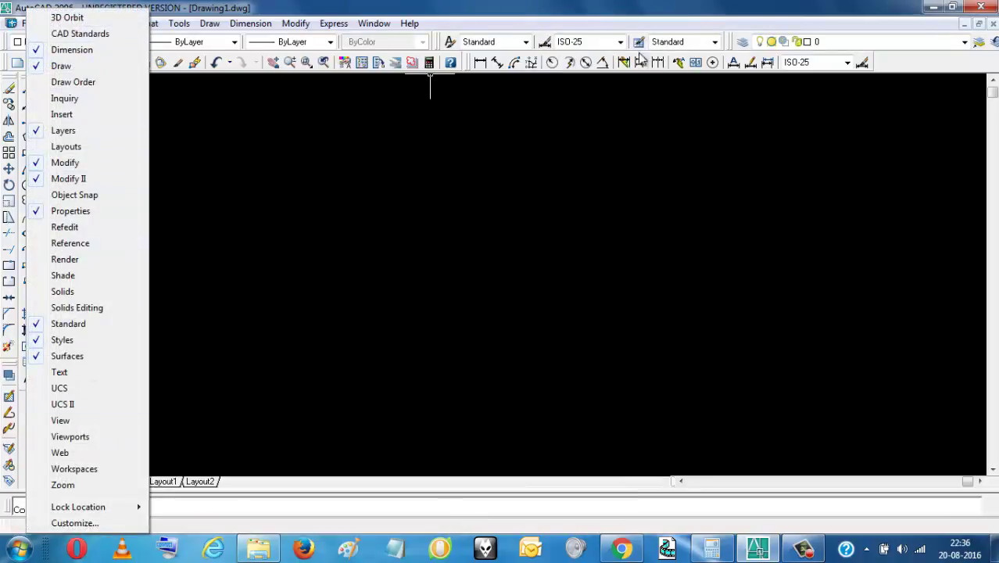
click(759, 20)
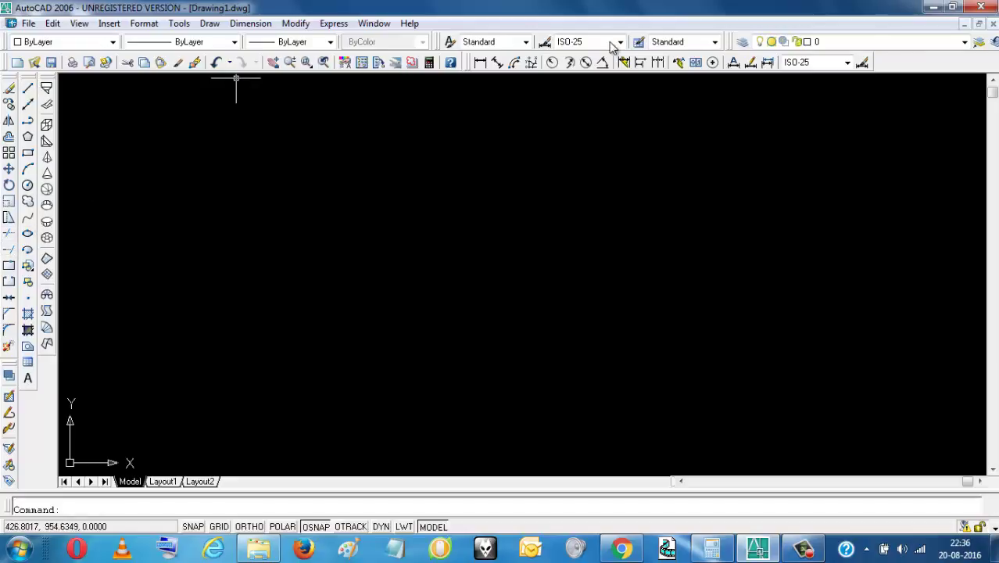
Turn on the 3D Orbit toolbar and dock it as a new row beneath the top toolbars.
right_click(9, 180)
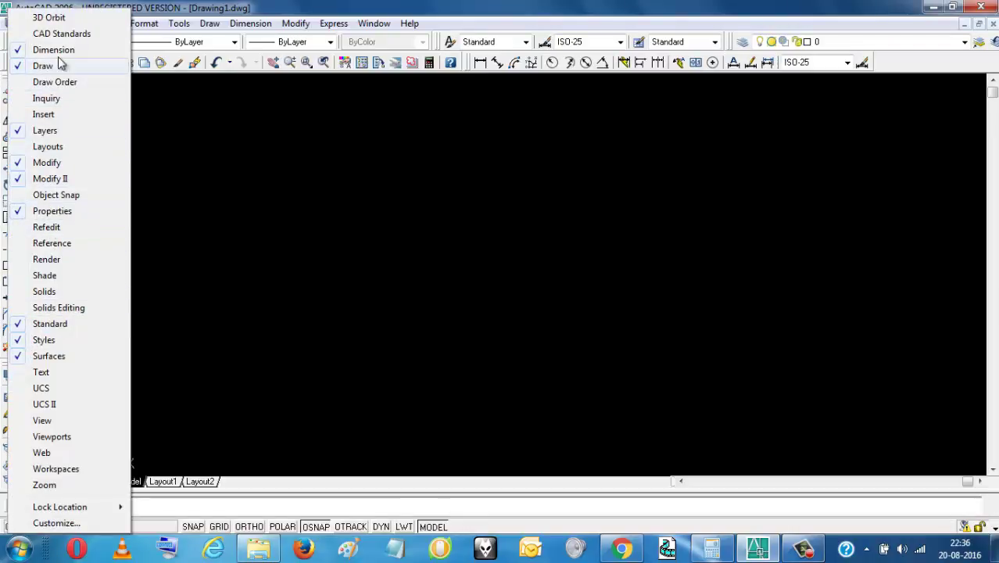
click(49, 17)
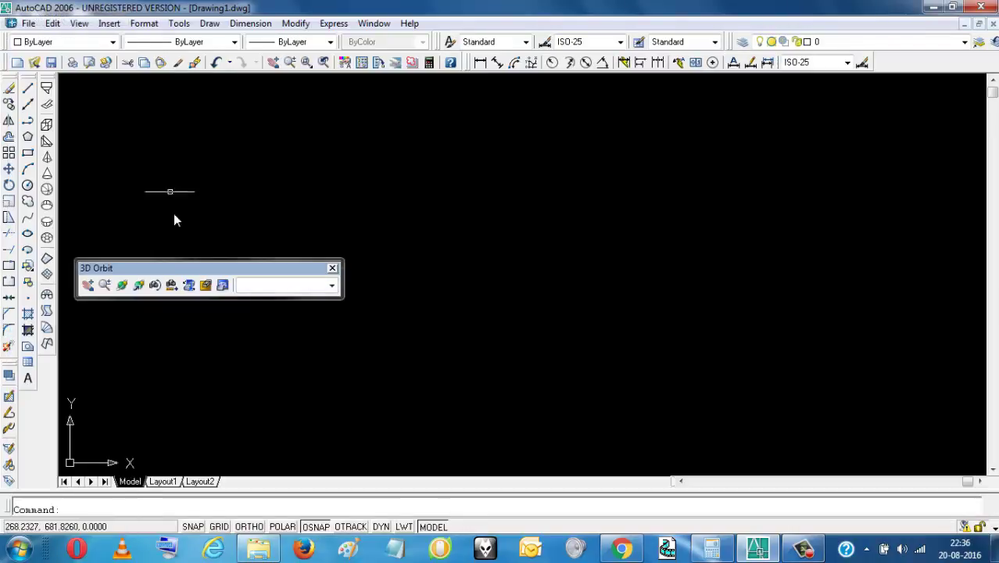
drag(186, 275, 141, 105)
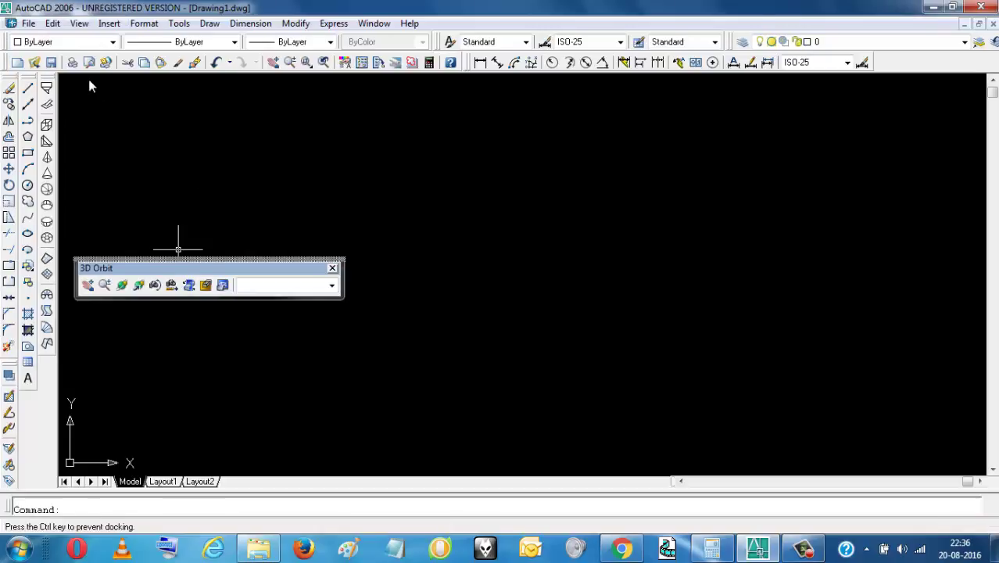
drag(88, 78, 88, 79)
right_click(362, 88)
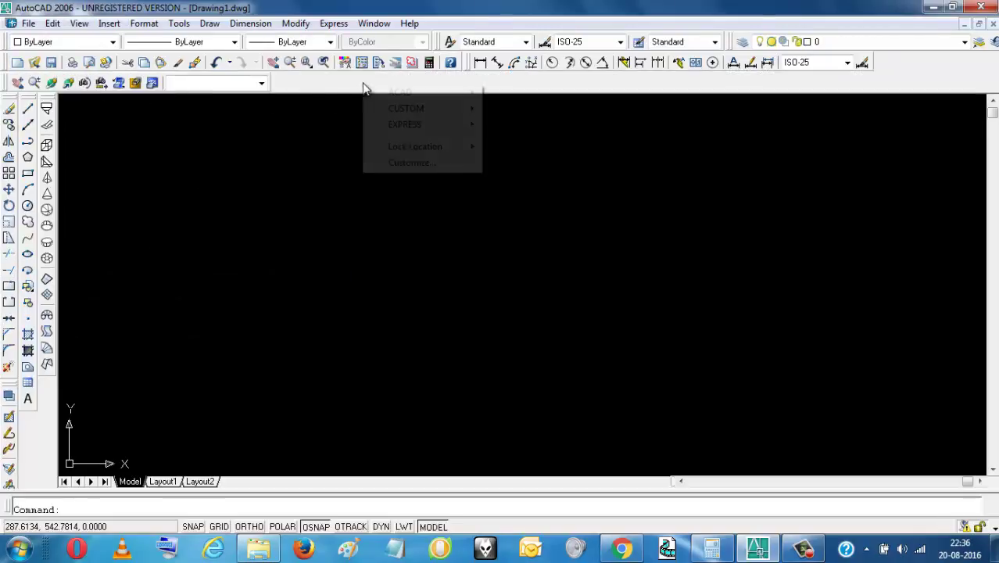
mouse_move(406, 92)
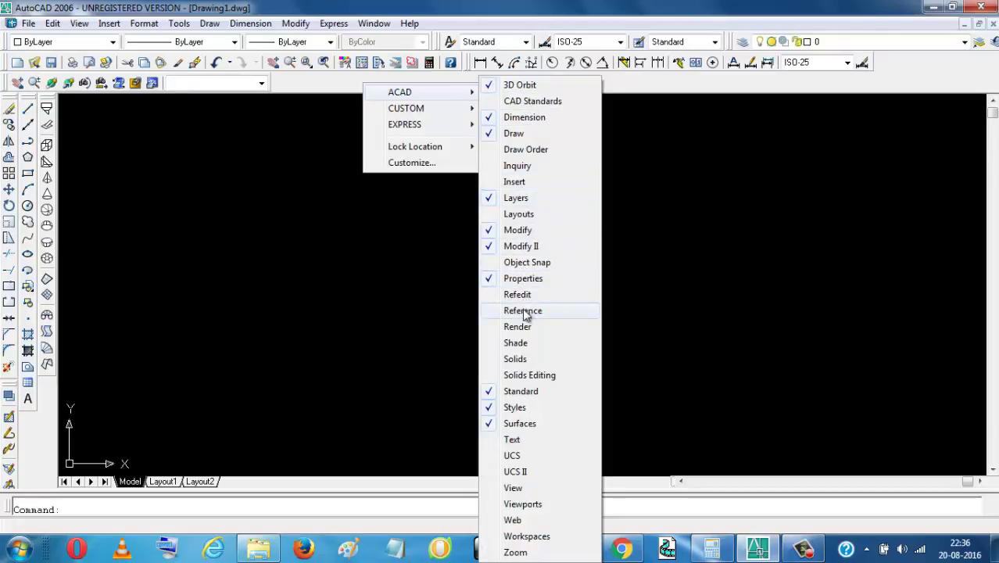
Turn on the Solids toolbar and dock it in the second row beside 3D Orbit.
click(516, 359)
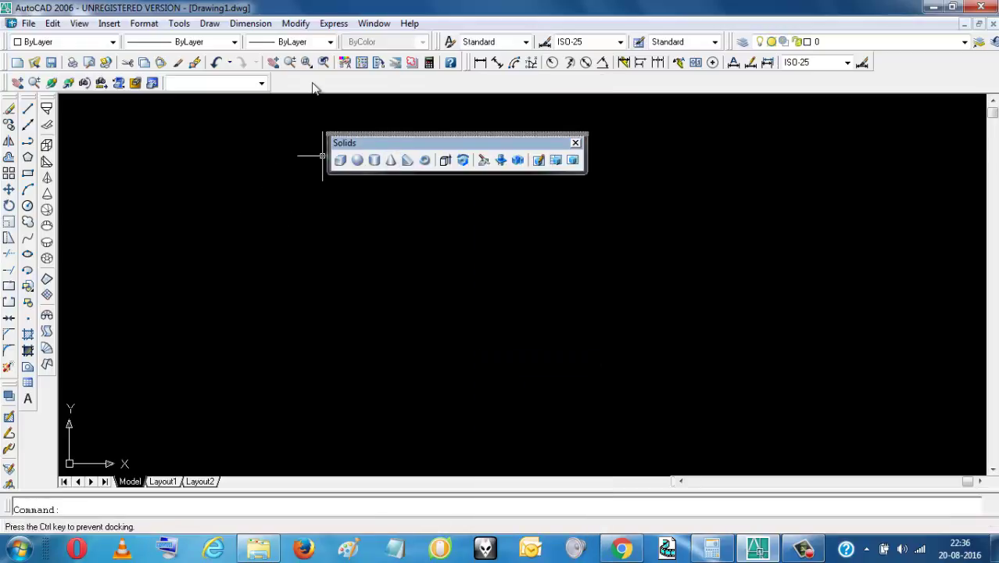
drag(299, 78, 299, 78)
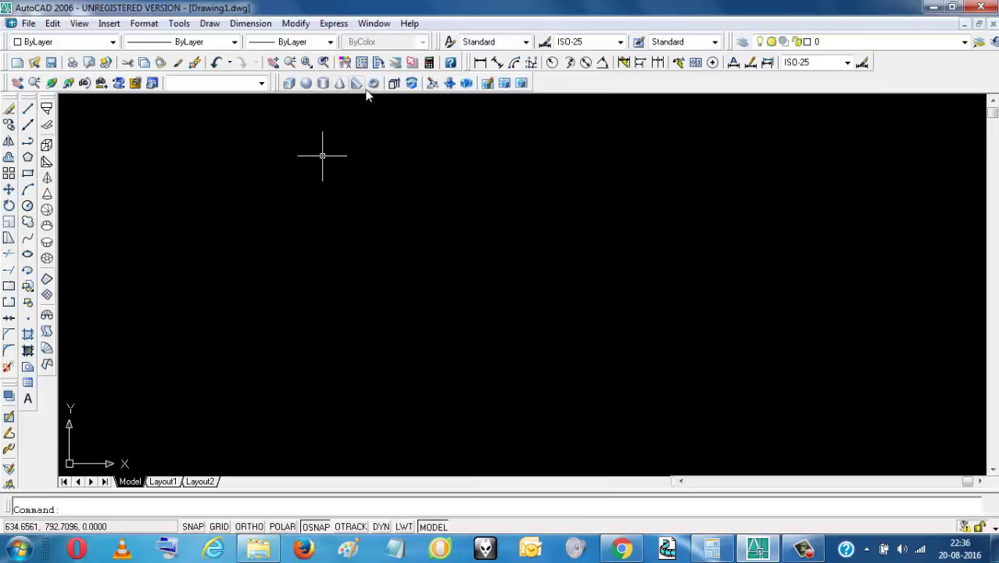
right_click(572, 85)
mouse_move(647, 95)
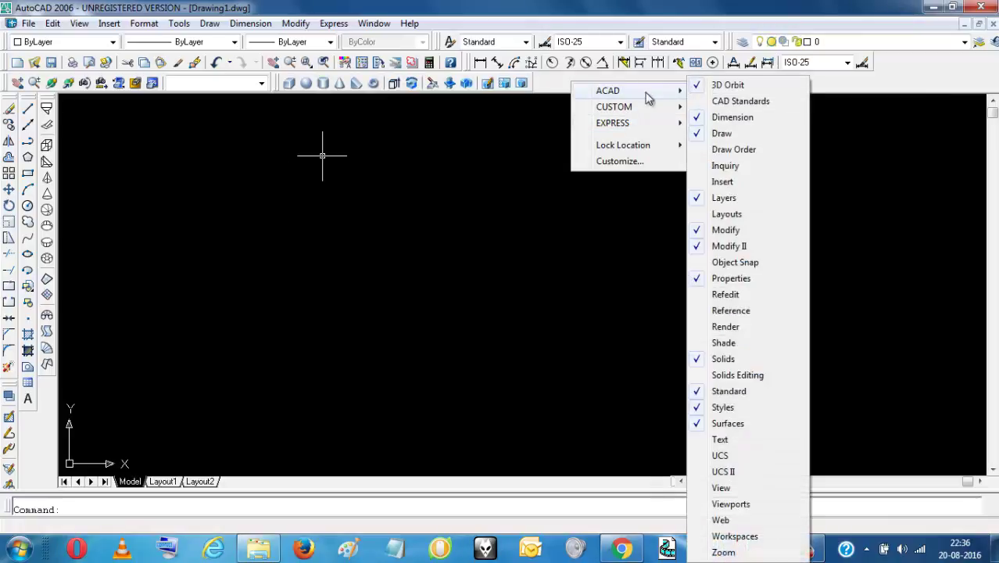
click(729, 215)
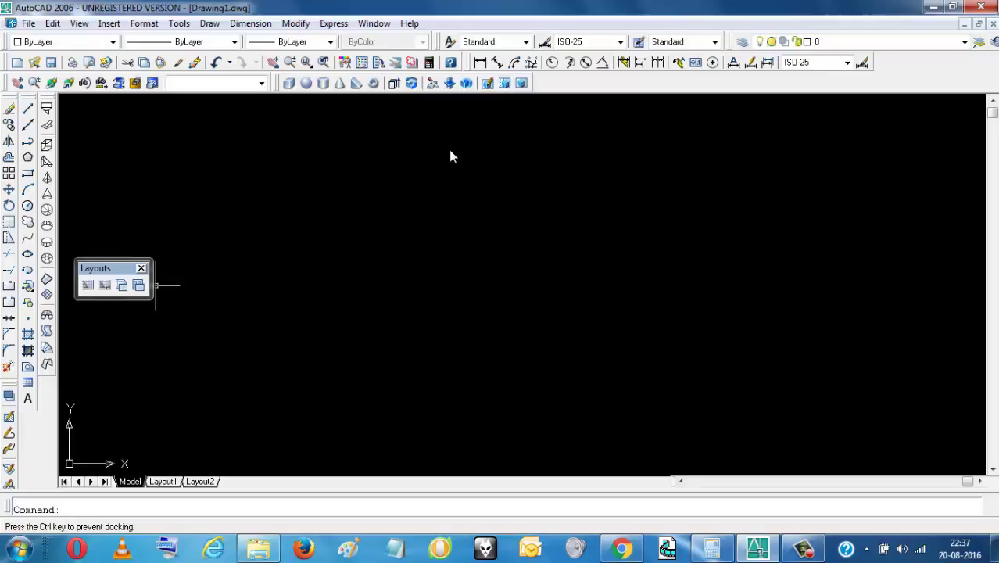
drag(553, 88, 539, 166)
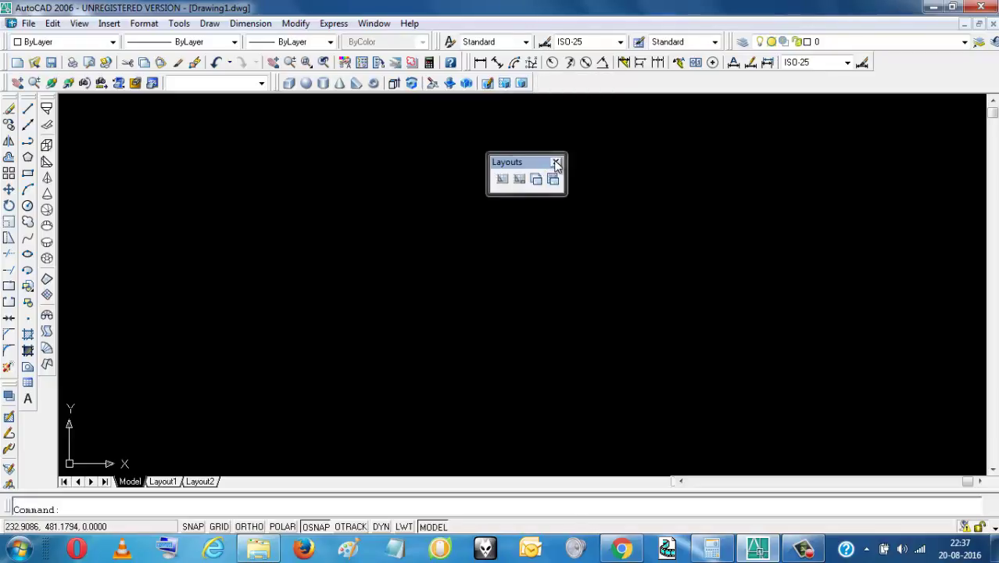
click(556, 163)
right_click(575, 94)
Show the ACAD Solids Editing toolbar and dock it beside Solids in the second top row.
right_click(559, 82)
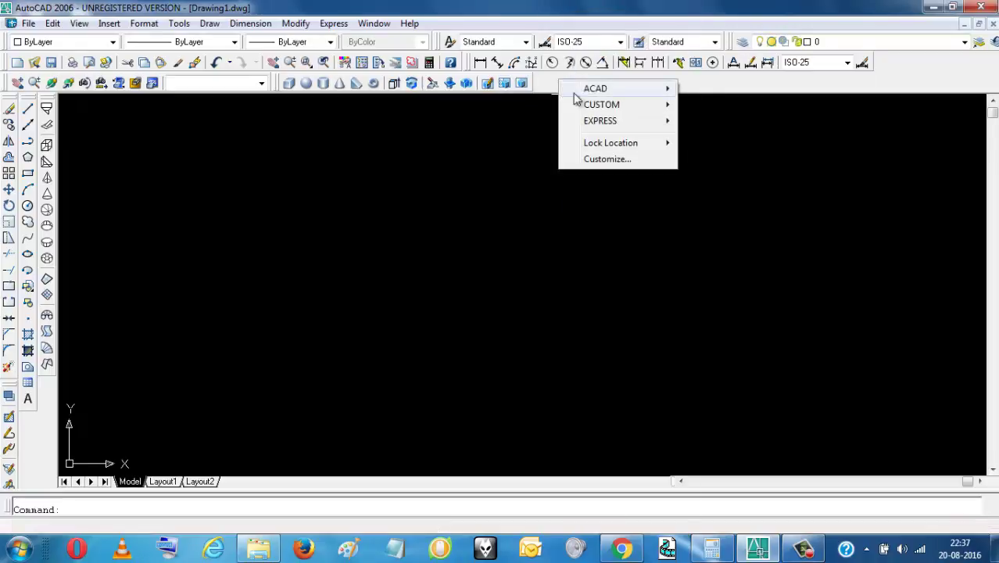
mouse_move(625, 94)
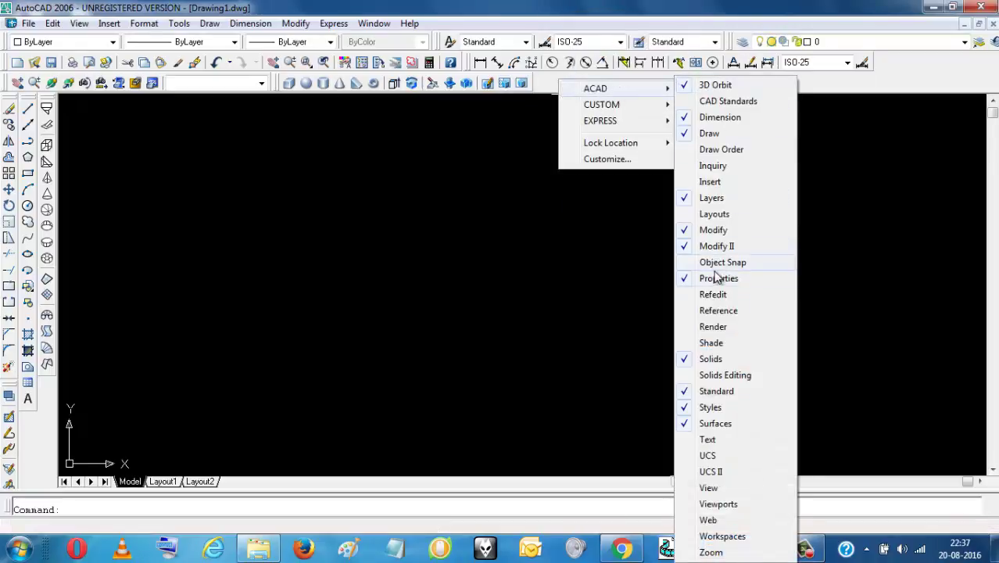
click(723, 376)
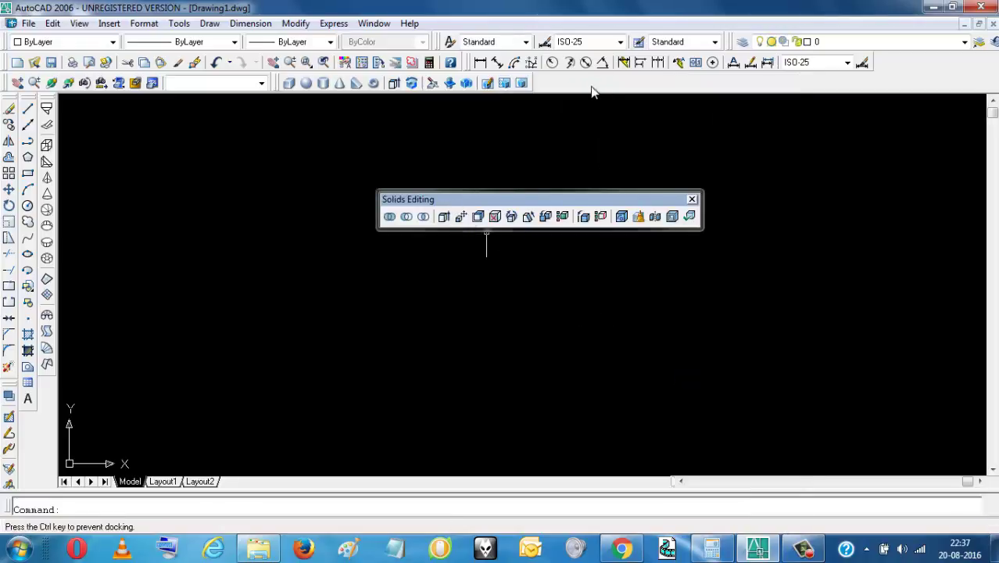
drag(582, 84, 582, 85)
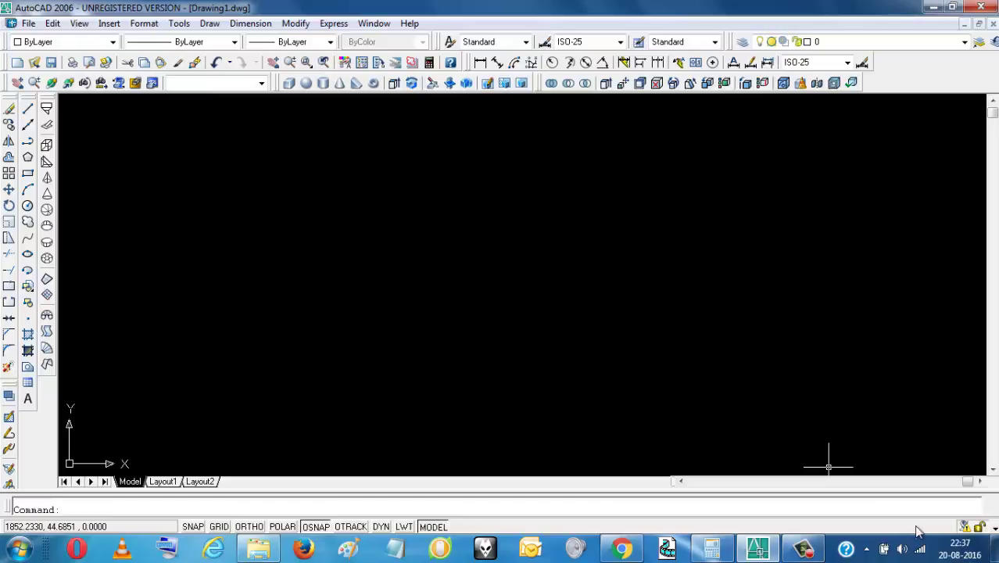
click(803, 549)
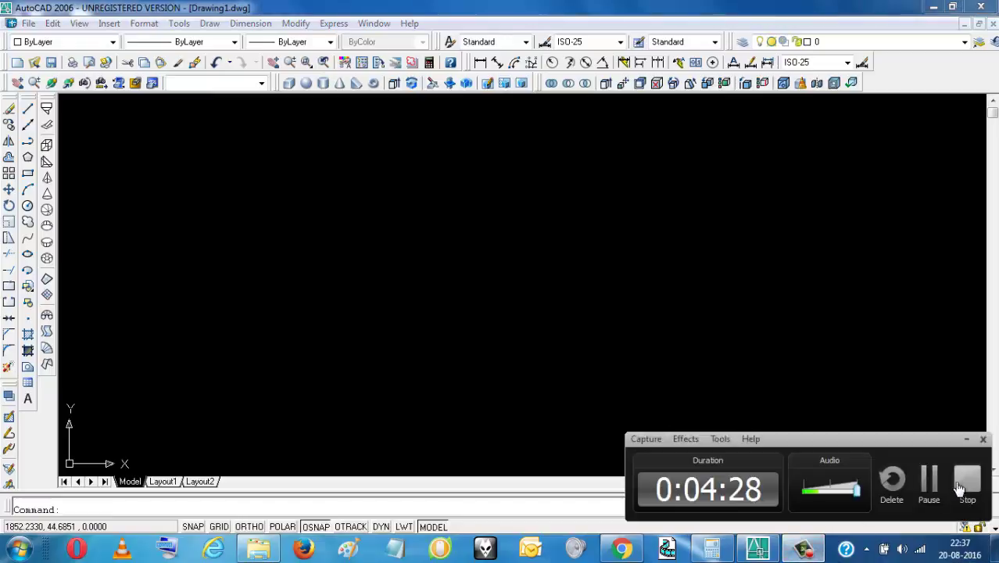